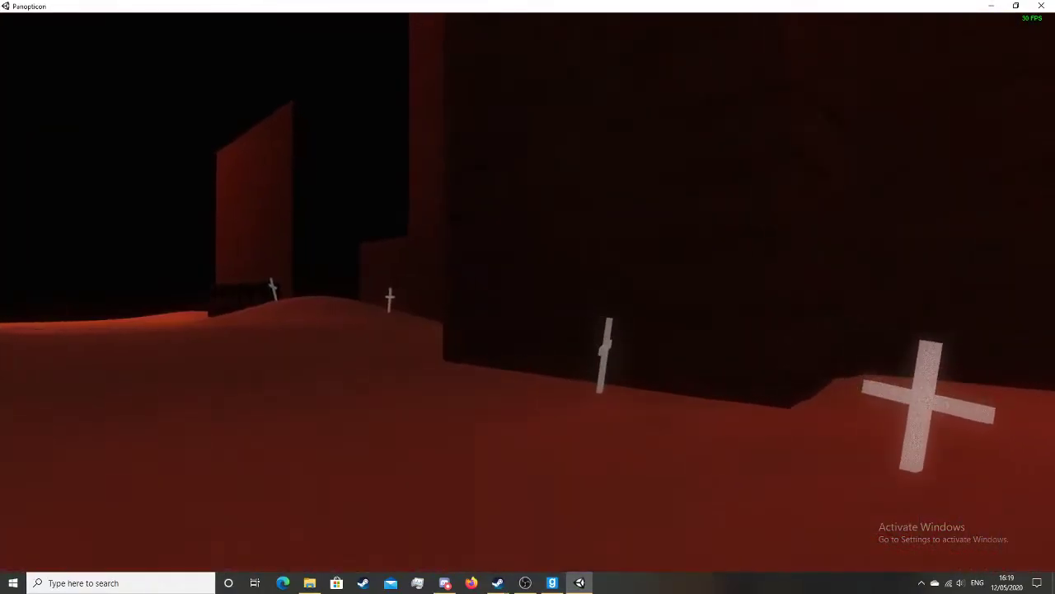
Walk past the dark barrels and crosses, then climb the mound to the glowing doorway
{"action": "key", "text": "w"}
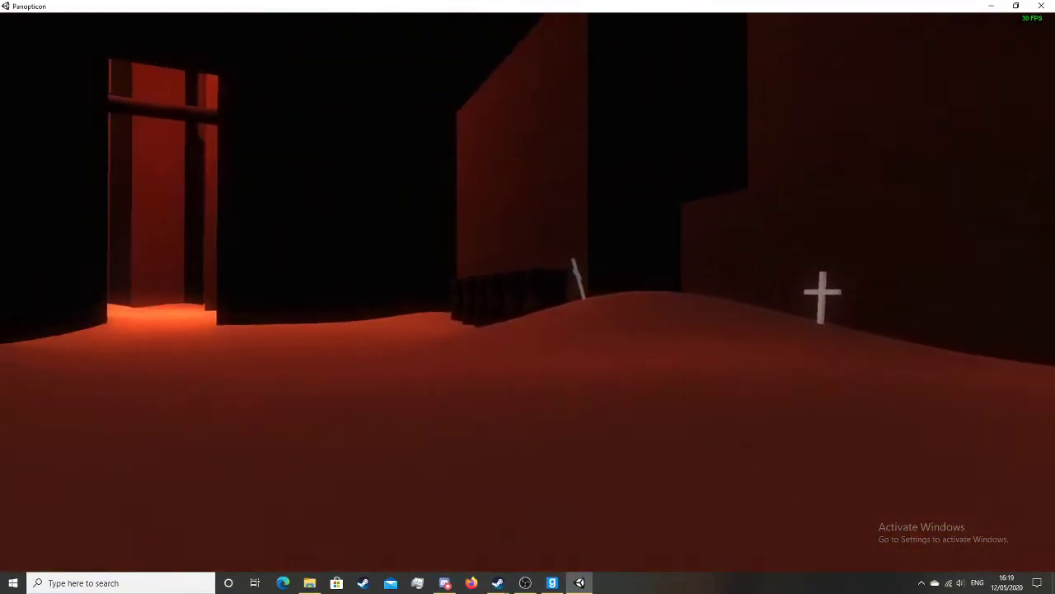
{"action": "key", "text": "w"}
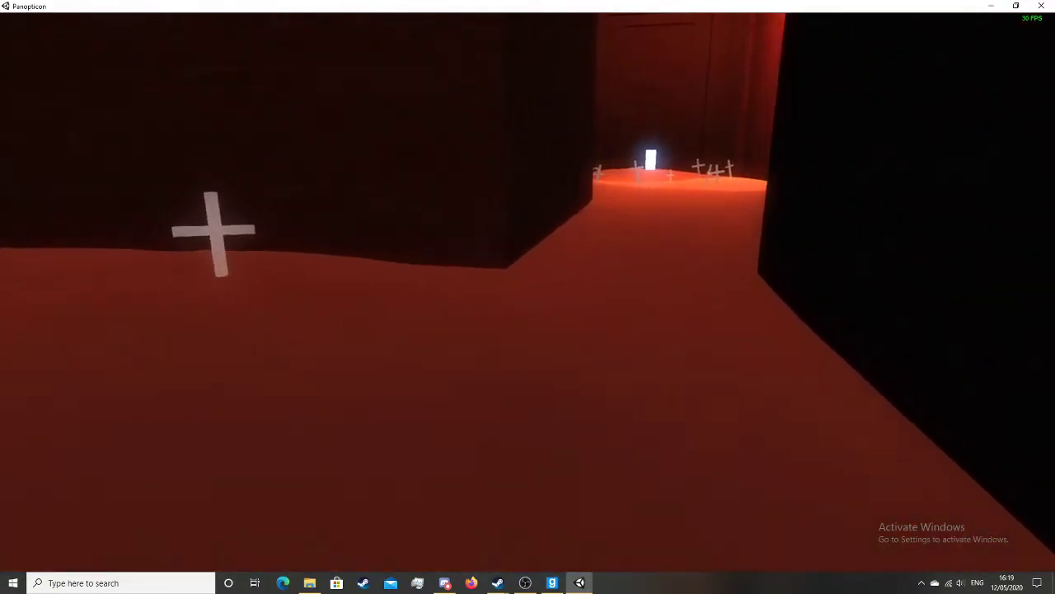
{"action": "key", "text": "w"}
{"action": "key", "text": "w"}
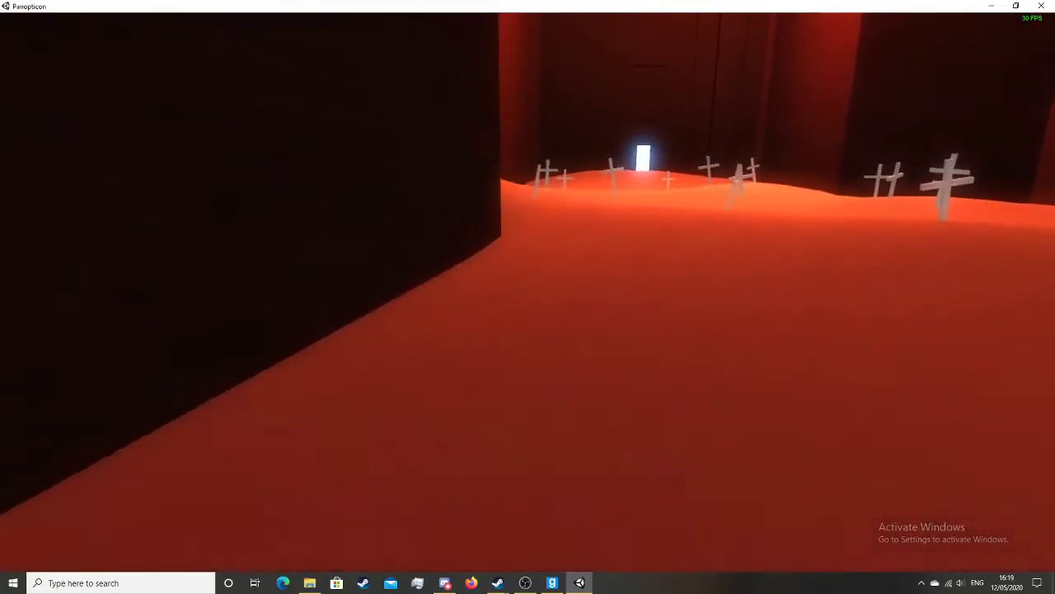
{"action": "key", "text": "w"}
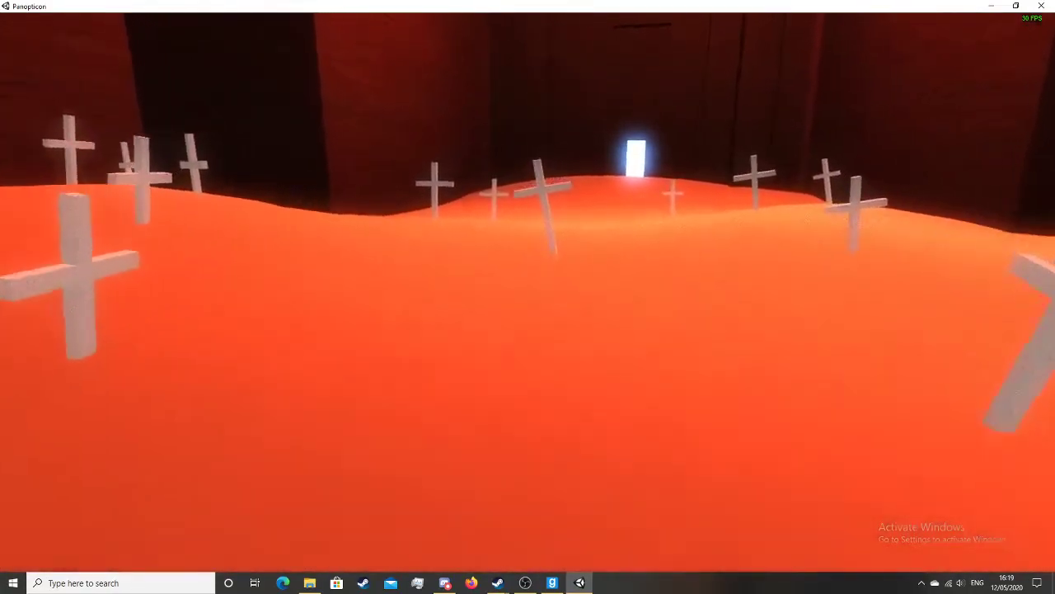
{"action": "key", "text": "w"}
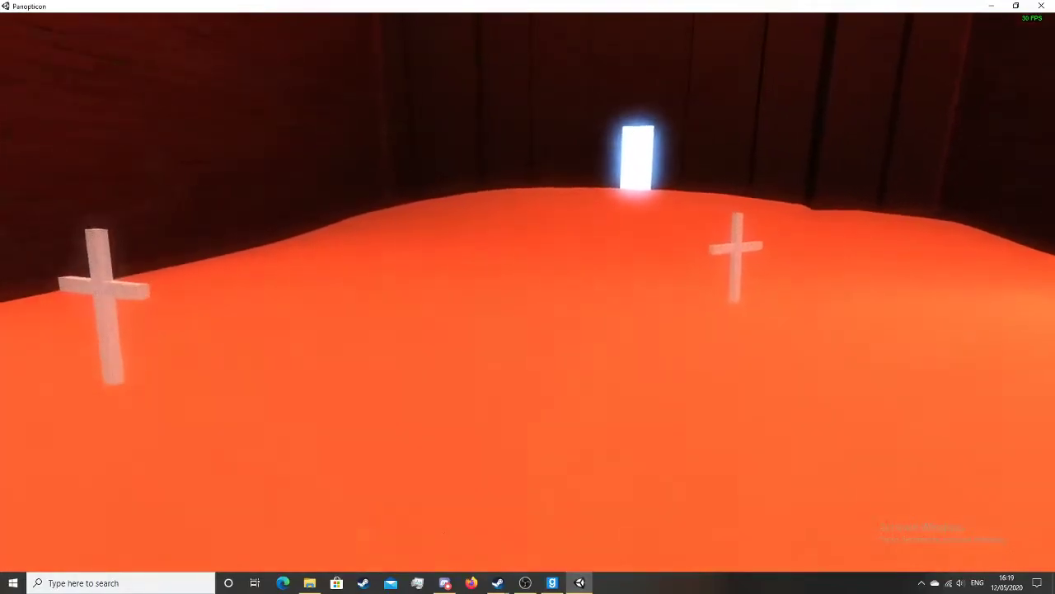
{"action": "key", "text": "w"}
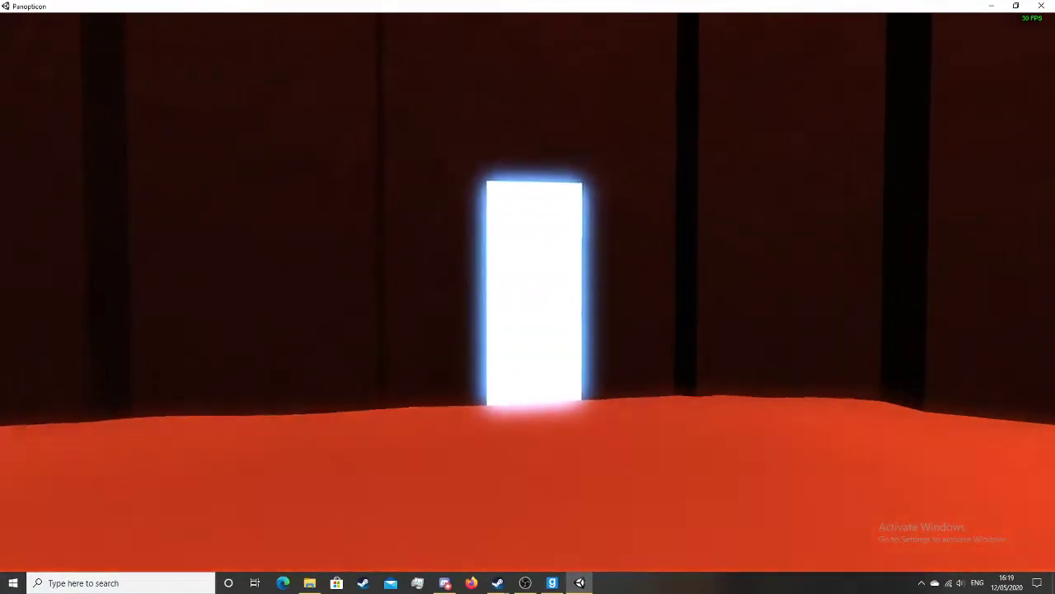
{"action": "key", "text": "w"}
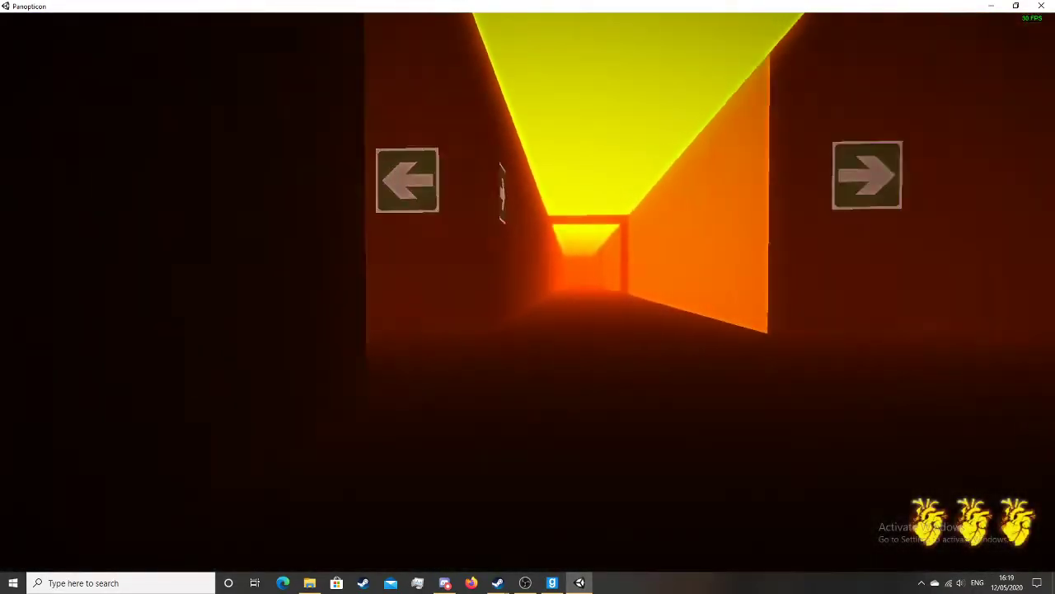
Walk down the arrow-signed corridor into the orange hall with the dark machine
{"action": "key", "text": "w"}
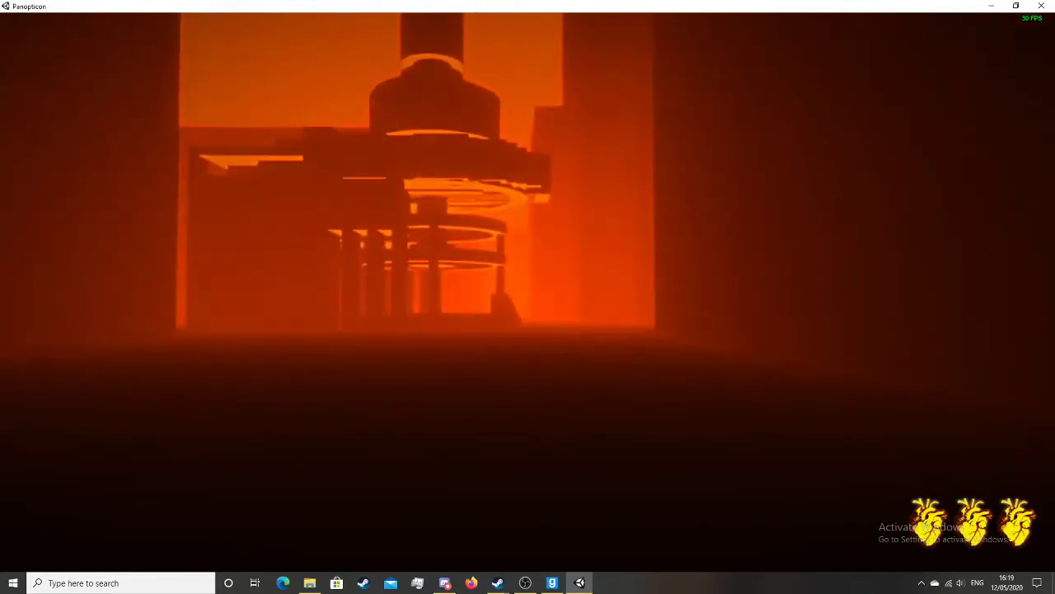
{"action": "key", "text": "w"}
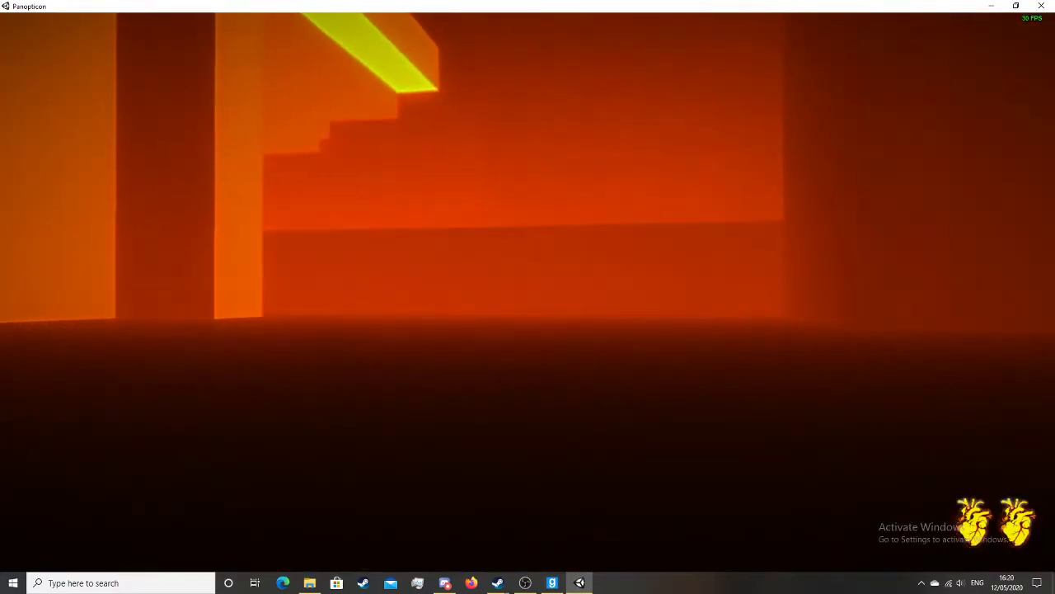
Go through the doorway to the glowing machine and take the stone from its light column
{"action": "key", "text": "w"}
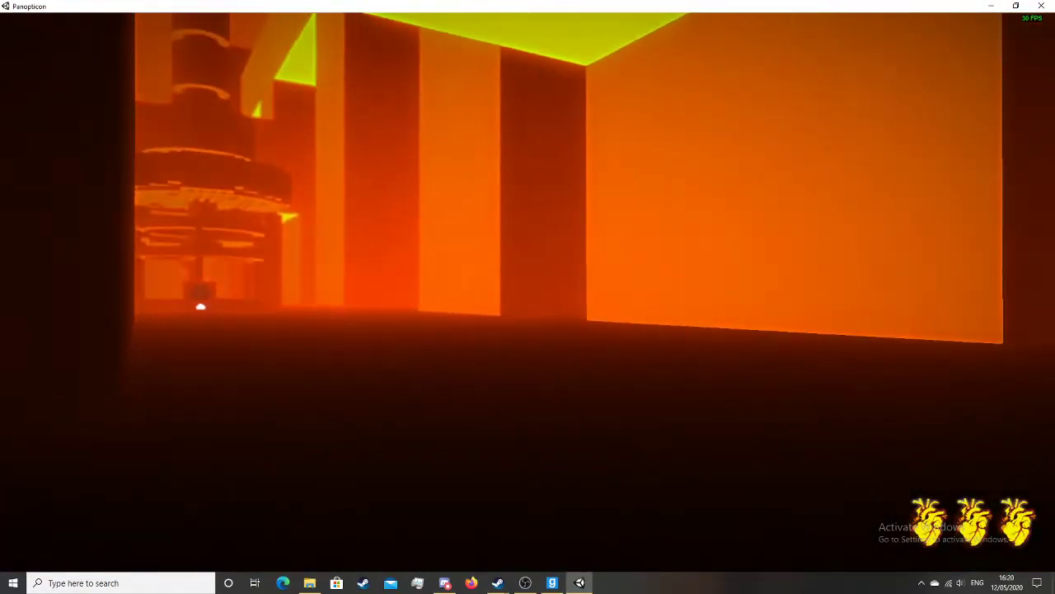
{"action": "key", "text": "w"}
{"action": "key", "text": "w"}
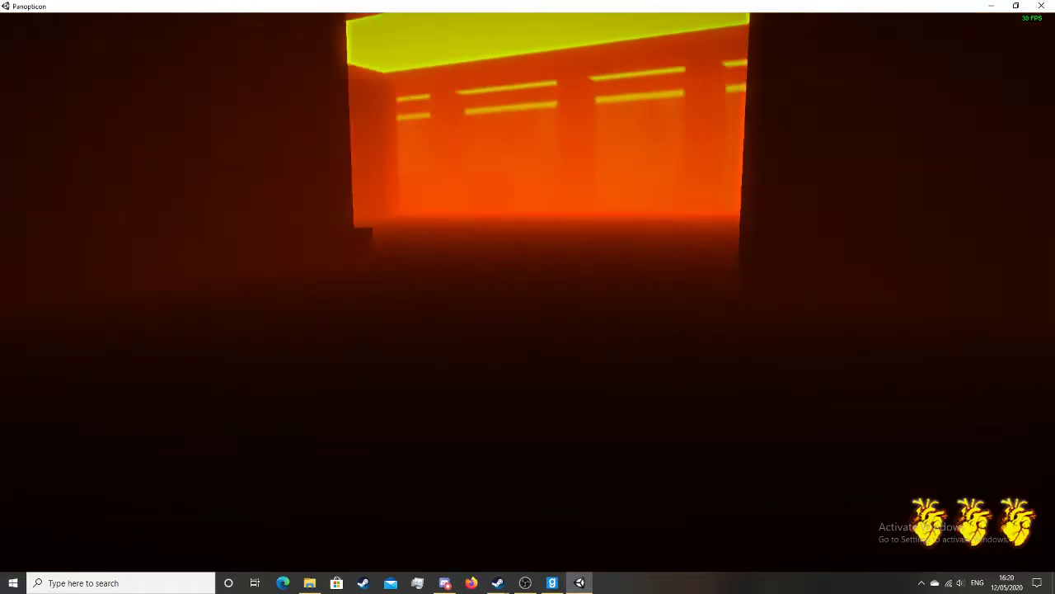
{"action": "key", "text": "w"}
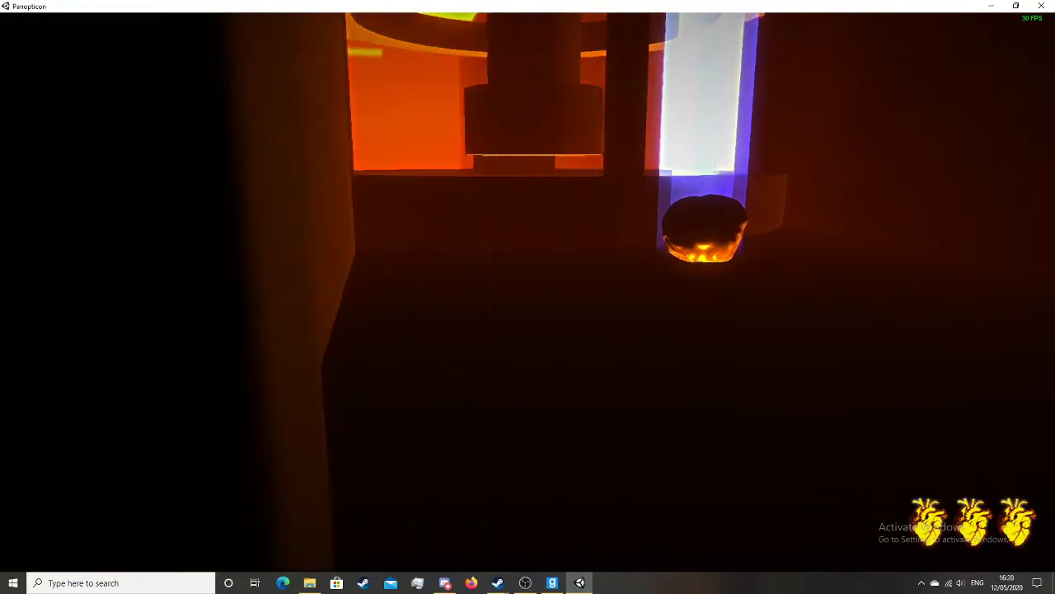
{"action": "key", "text": "d"}
{"action": "key", "text": "e"}
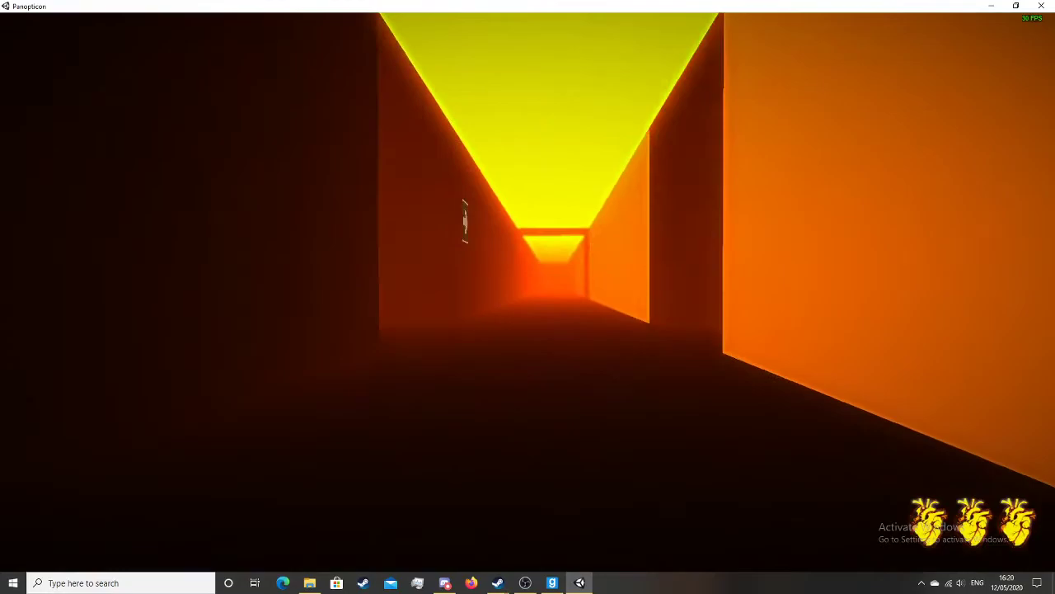
Take the second stone from the glowing pillar in the large hall, then return to the yellow-lit corridor
{"action": "key", "text": "w"}
{"action": "key", "text": "w"}
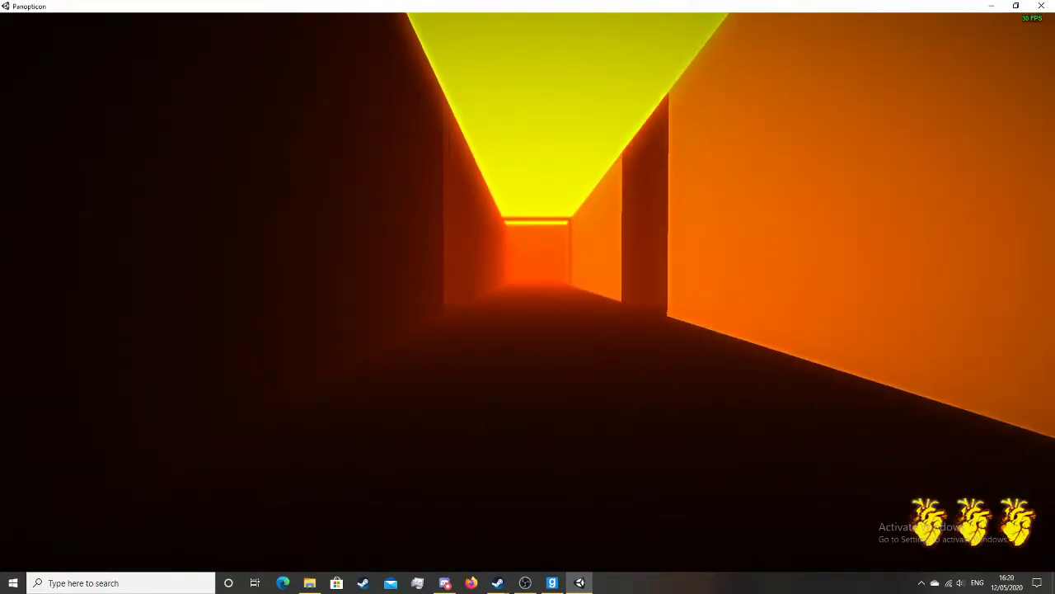
{"action": "key", "text": "w"}
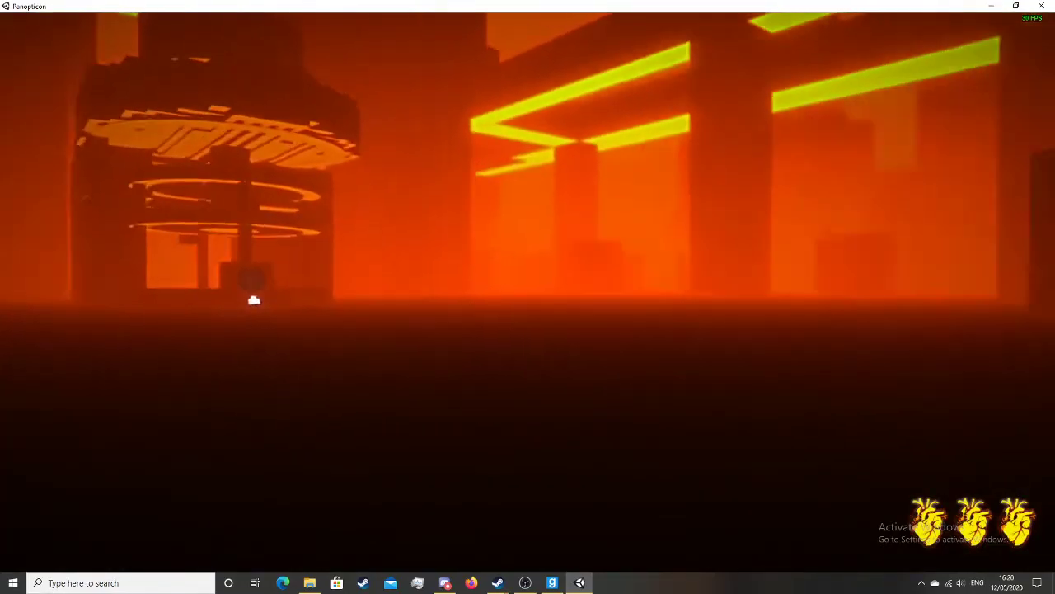
{"action": "key", "text": "w"}
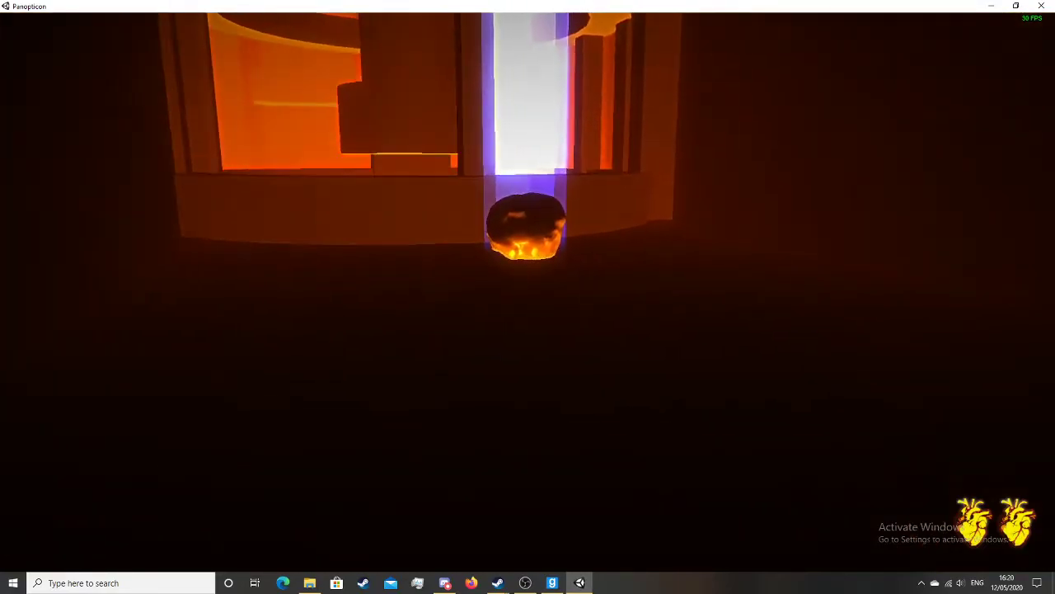
{"action": "key", "text": "w"}
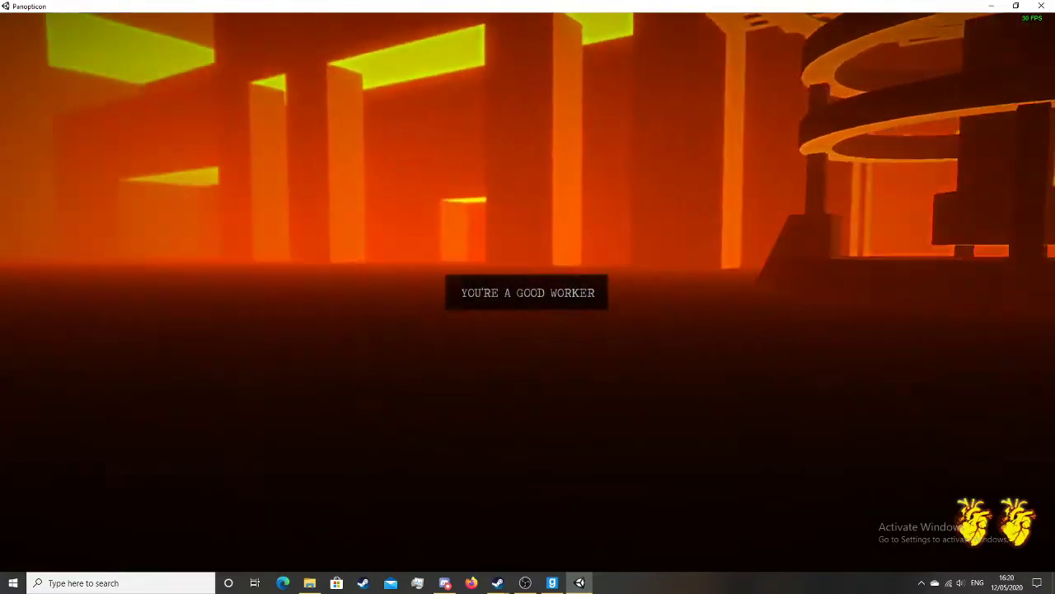
{"action": "key", "text": "w"}
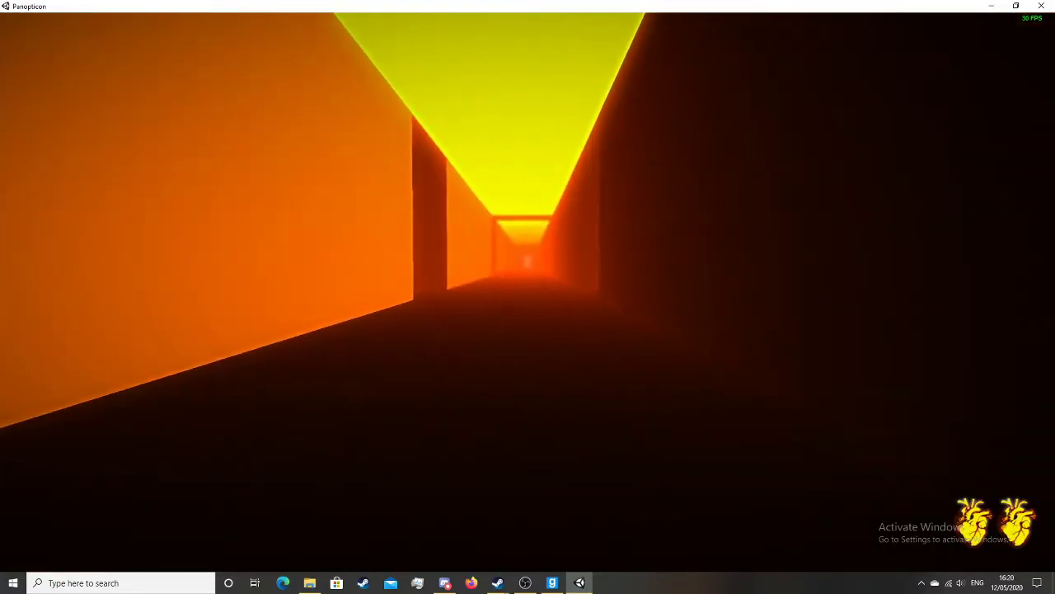
{"action": "key", "text": "w"}
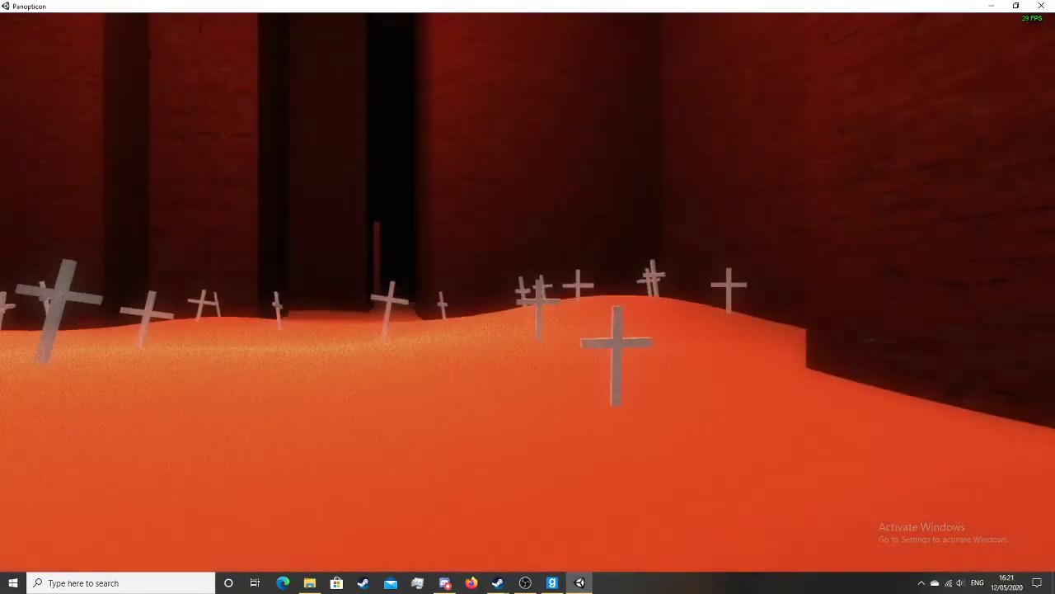
Cross the red graveyard and follow the dark corridor, bearing right
{"action": "key", "text": "w"}
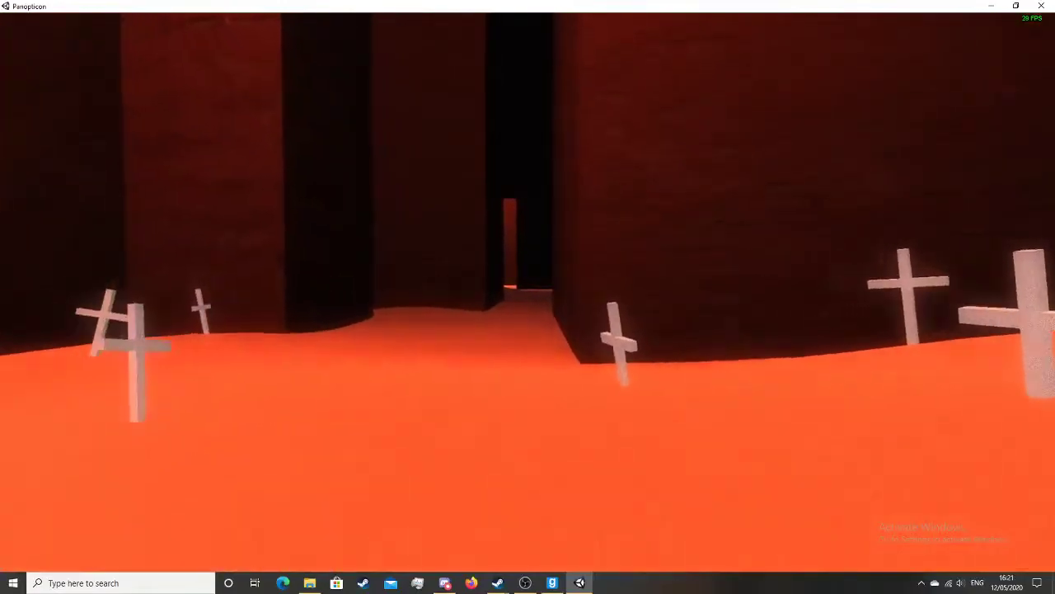
{"action": "key", "text": "w"}
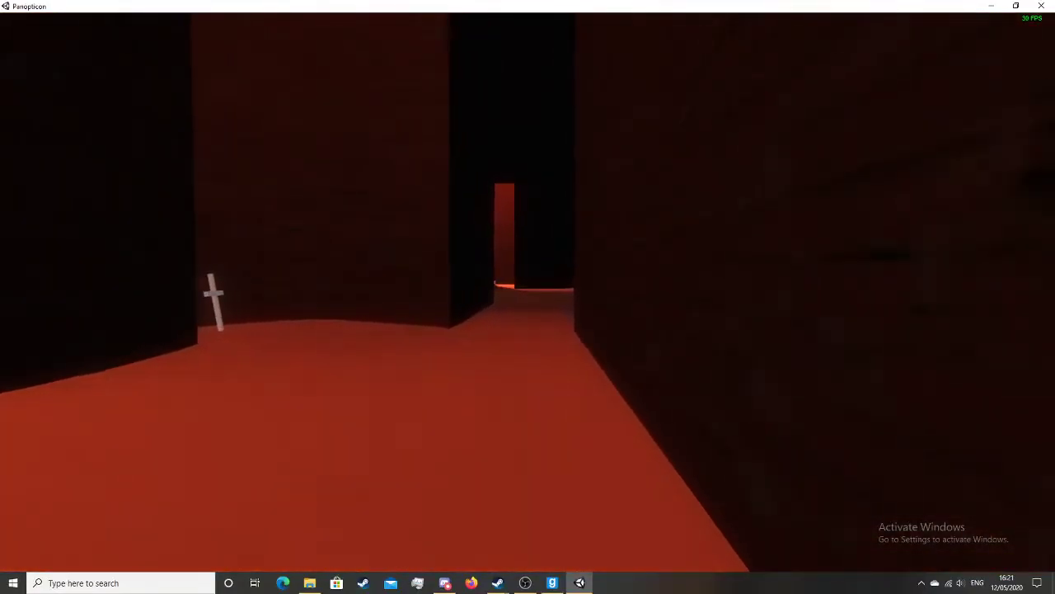
{"action": "key", "text": "w"}
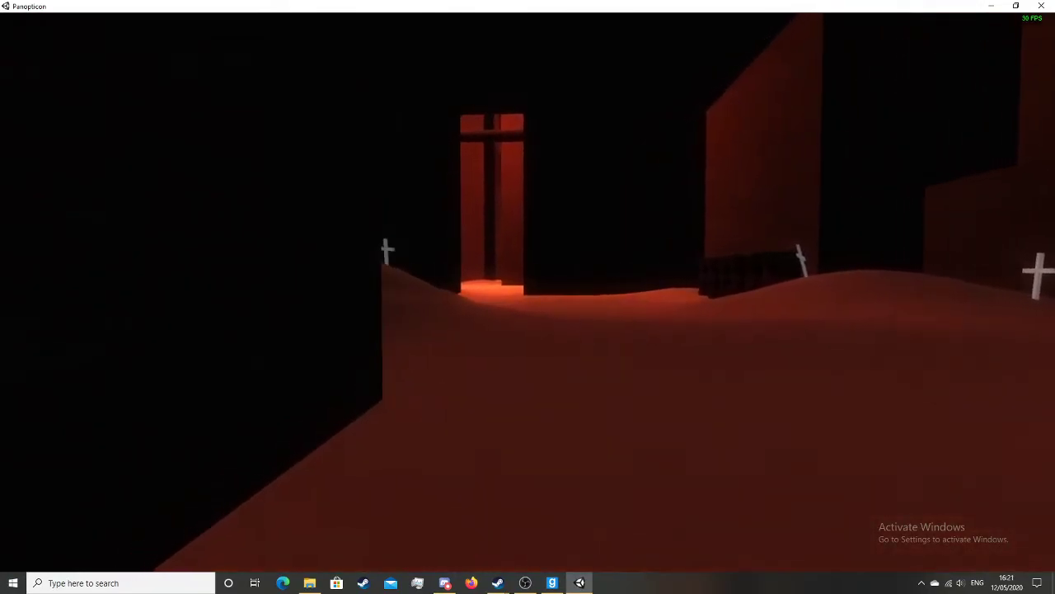
Pass through the lit doorway and follow the red corridor to the platform stairs
{"action": "key", "text": "w"}
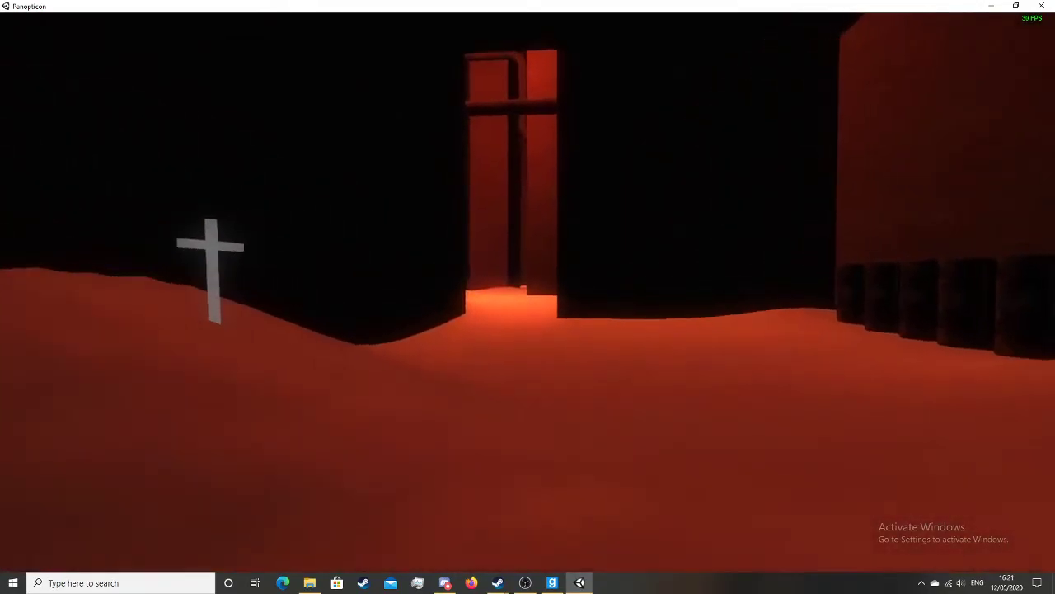
{"action": "key", "text": "w"}
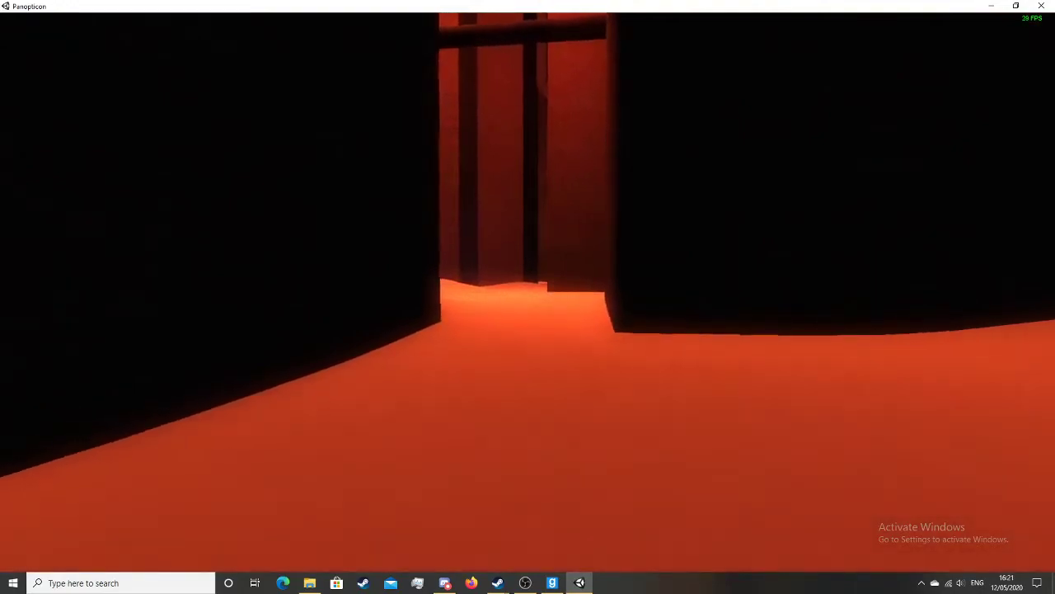
{"action": "key", "text": "w"}
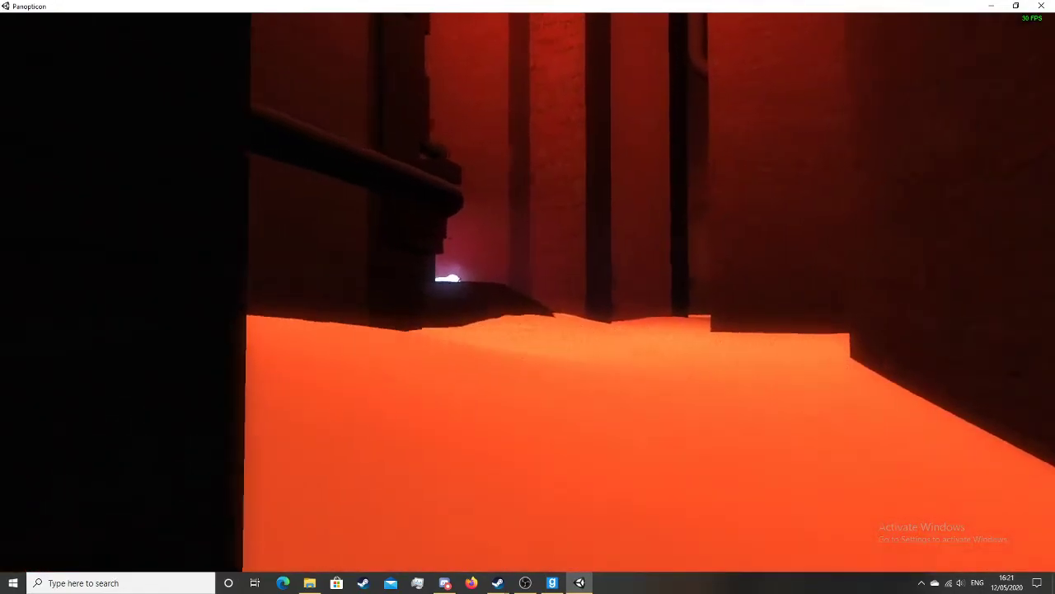
{"action": "key", "text": "w"}
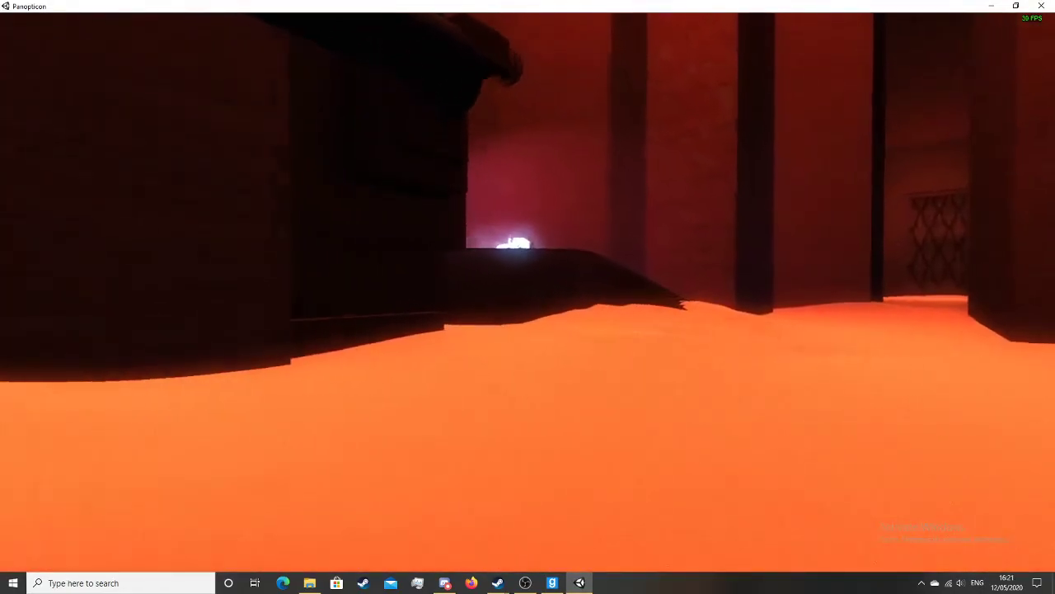
{"action": "key", "text": "w"}
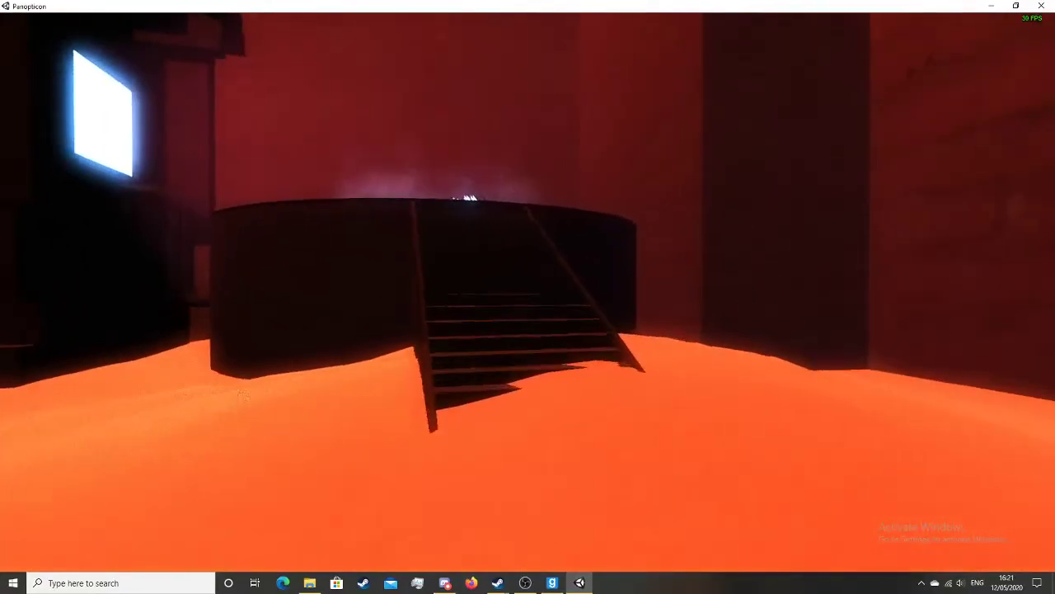